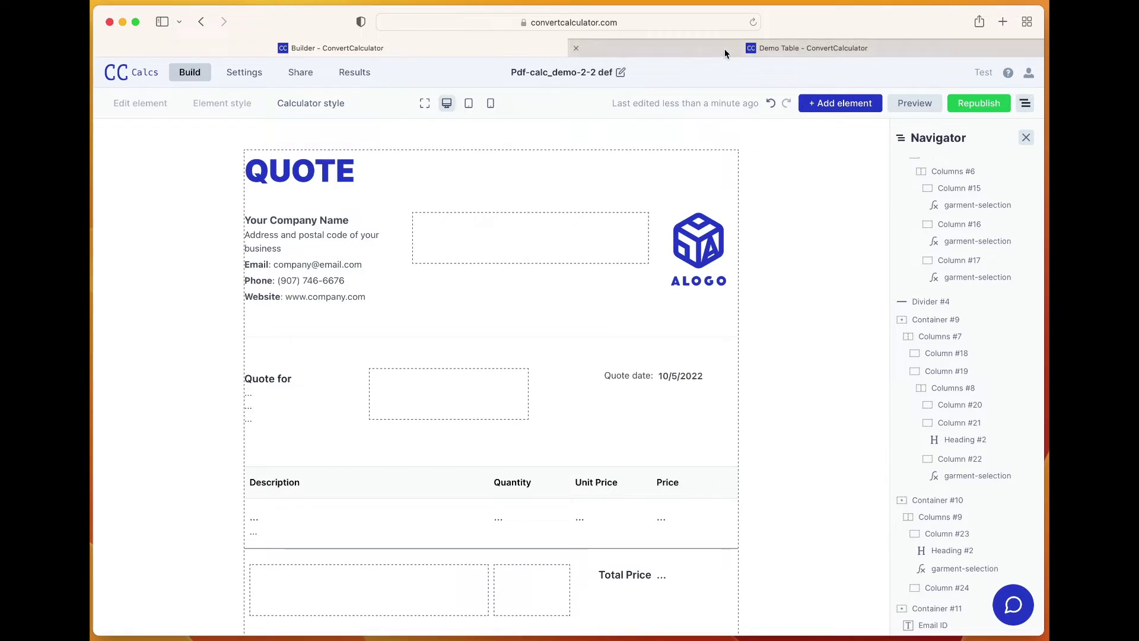
# Examine the Demo Table's order columns and the quote template's fields down to Email ID
pyautogui.click(725, 53)
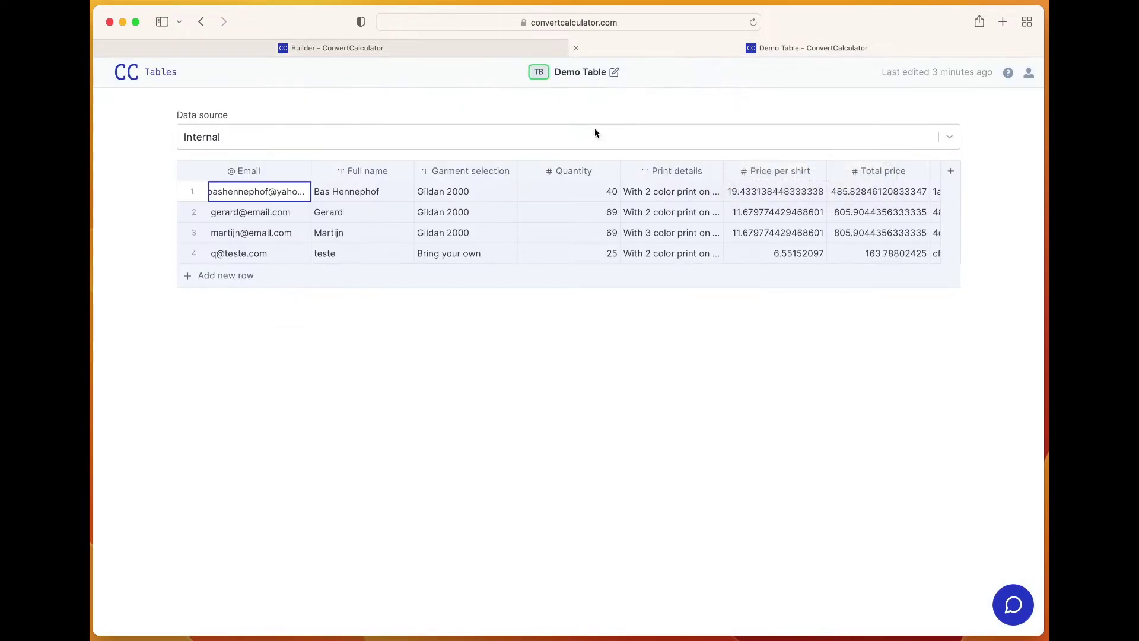
pyautogui.click(355, 230)
pyautogui.click(270, 192)
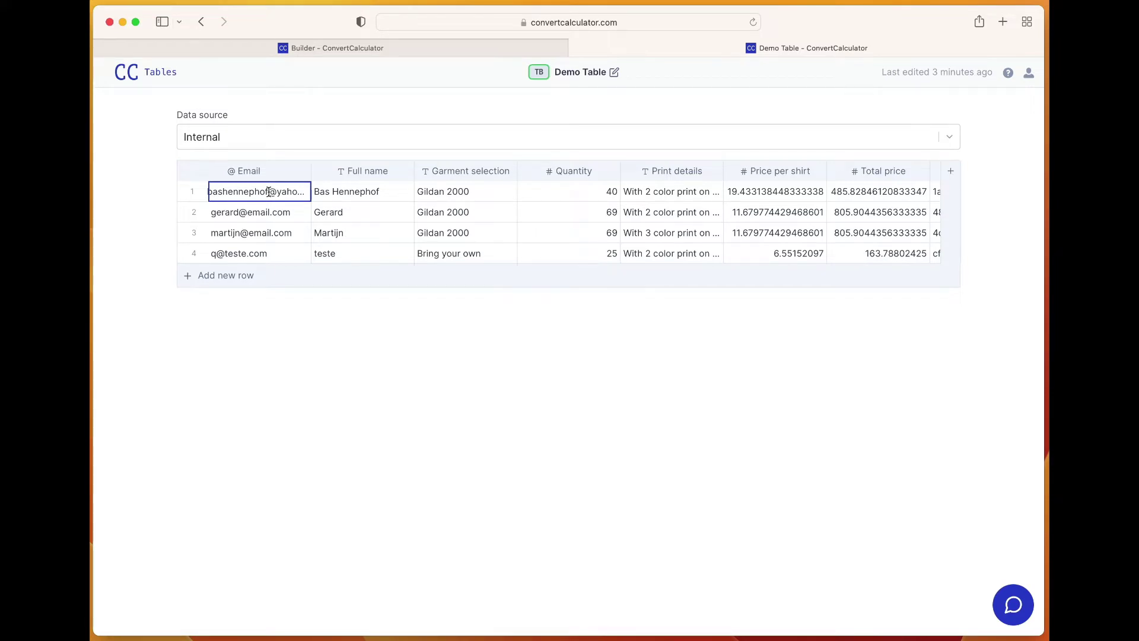
pyautogui.moveTo(185, 196)
pyautogui.hscroll(5, 581, 193)
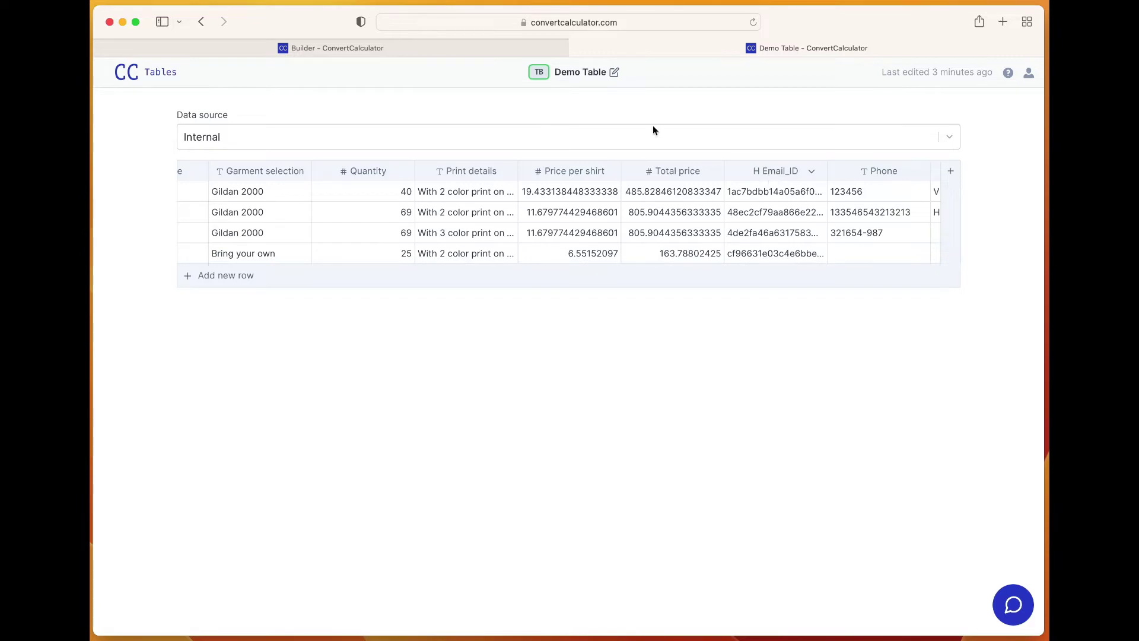
pyautogui.click(461, 47)
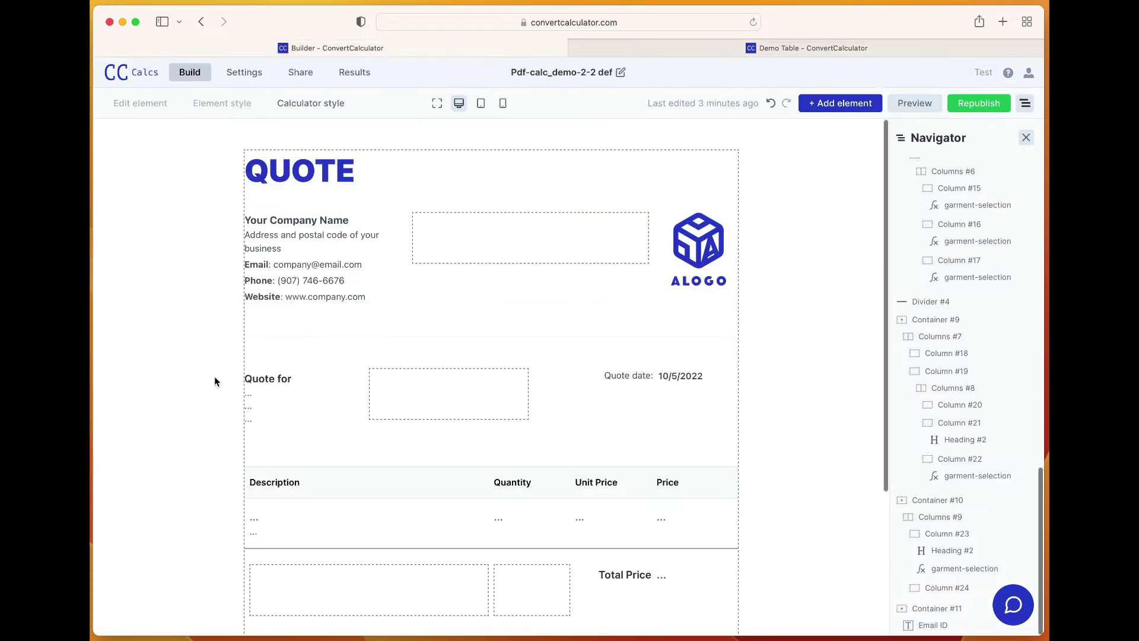
pyautogui.scroll(-5, 215, 380)
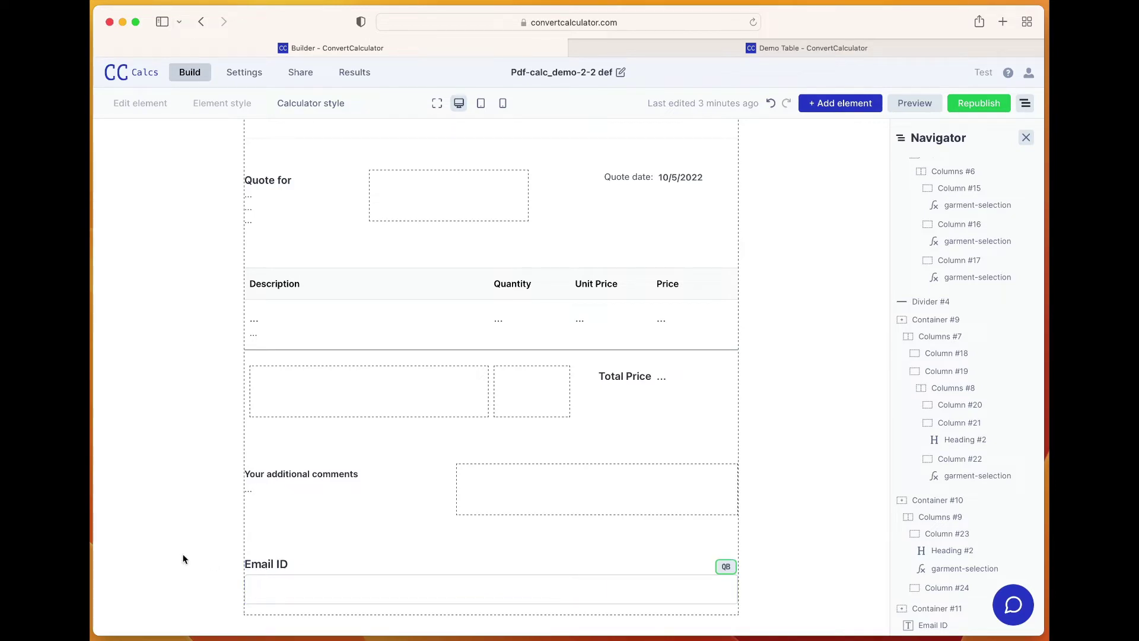
pyautogui.scroll(5, 200, 524)
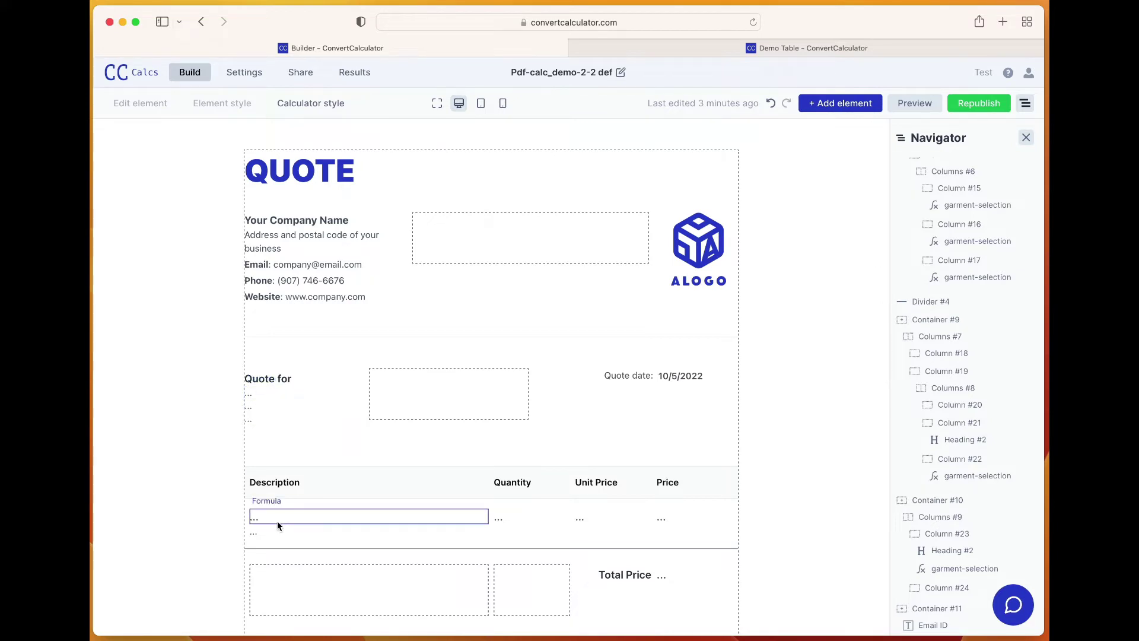
# From the quote-name element's formula builder, start the Row variable's formula with TABLEFINDFIRST and TB as its first argument
pyautogui.click(259, 397)
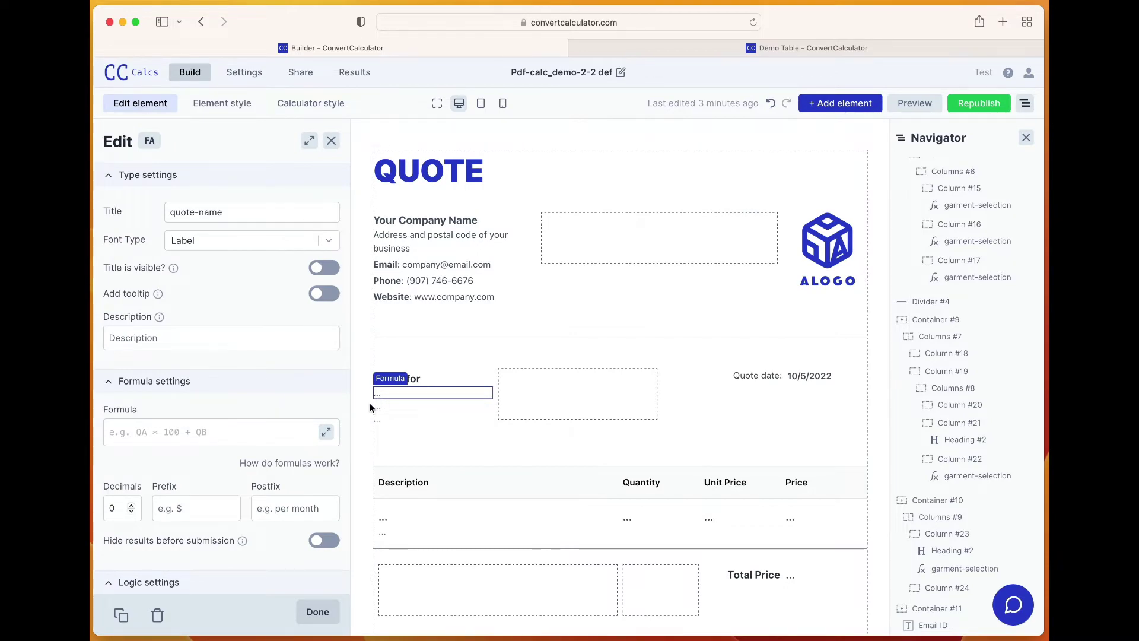
pyautogui.click(327, 433)
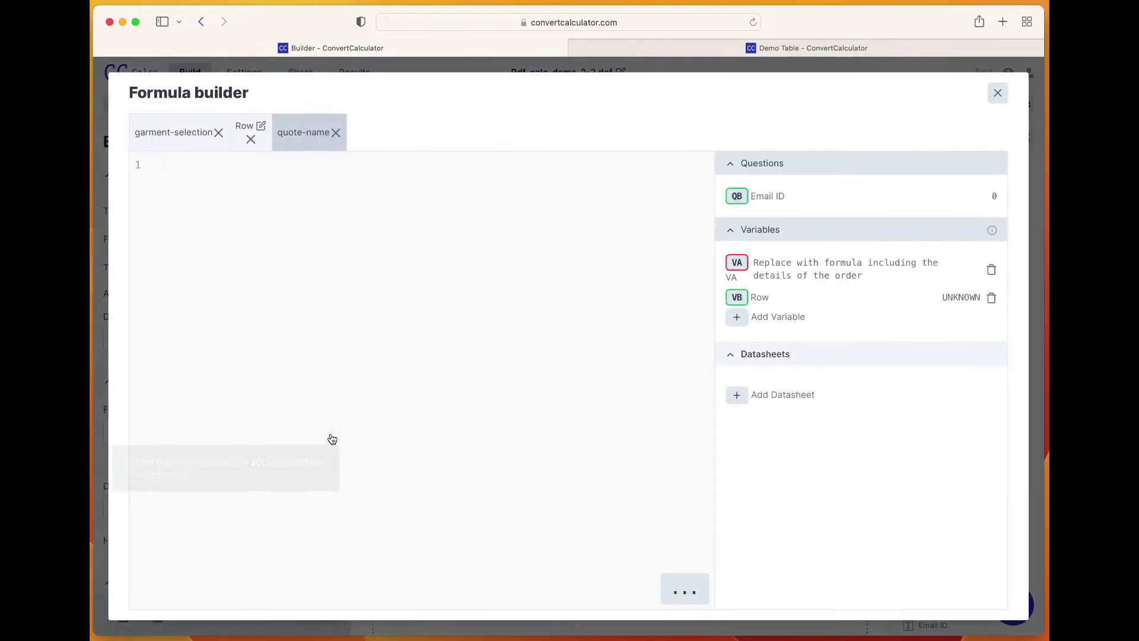
pyautogui.click(778, 301)
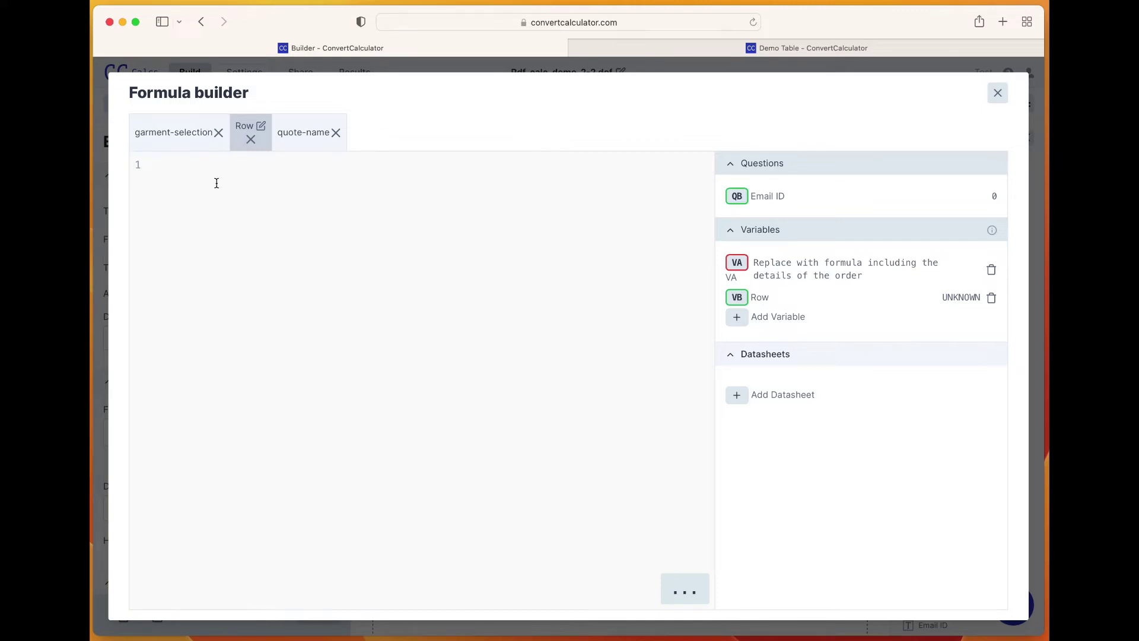
pyautogui.write('TABLEF')
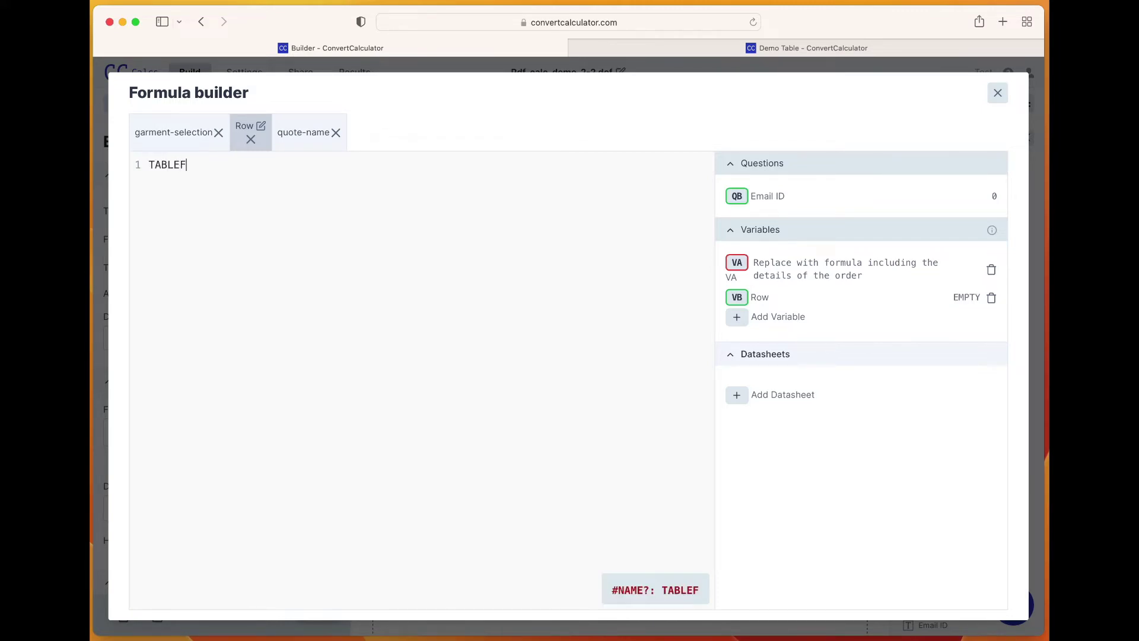
pyautogui.write('INDFIRST')
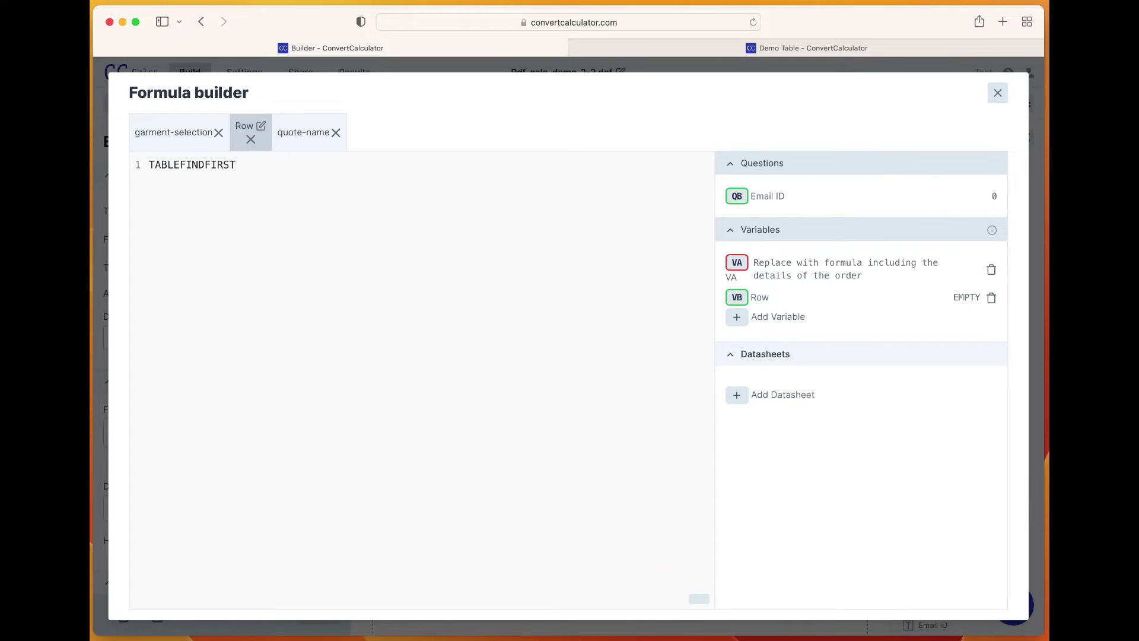
pyautogui.write('90')
pyautogui.press('BackSpace')
pyautogui.press('BackSpace')
pyautogui.write('()')
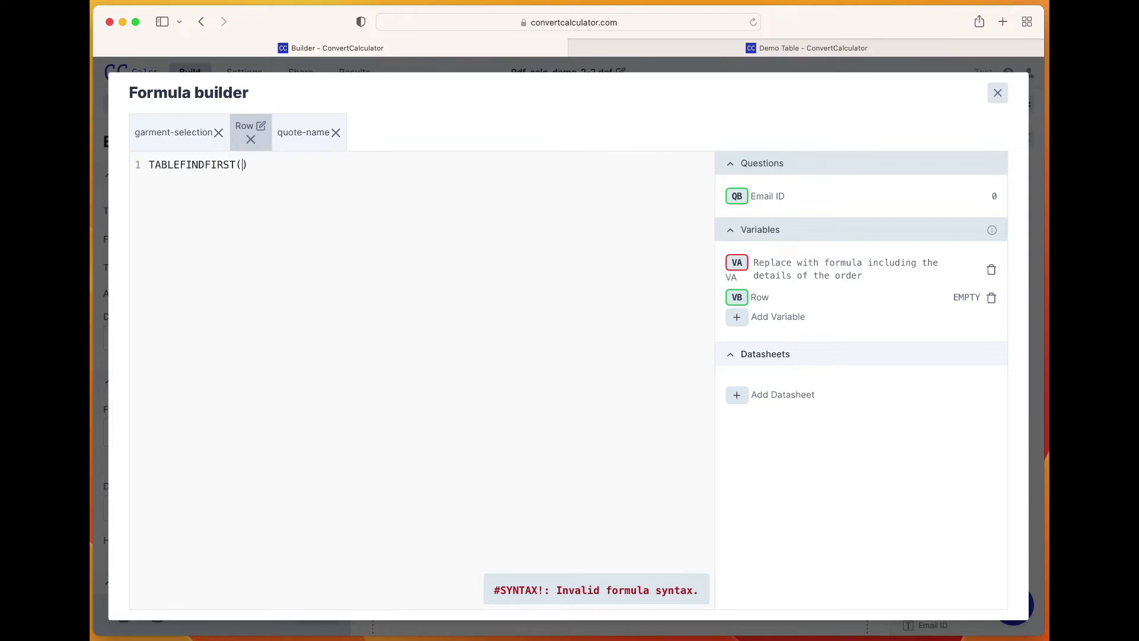
pyautogui.write('TB')
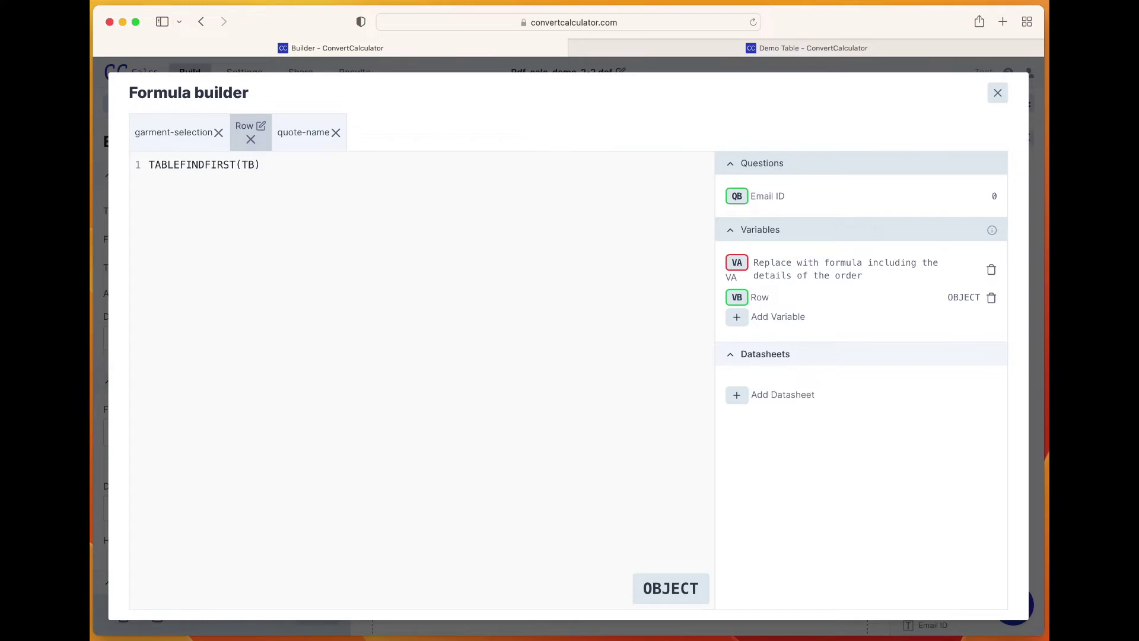
pyautogui.write(',')
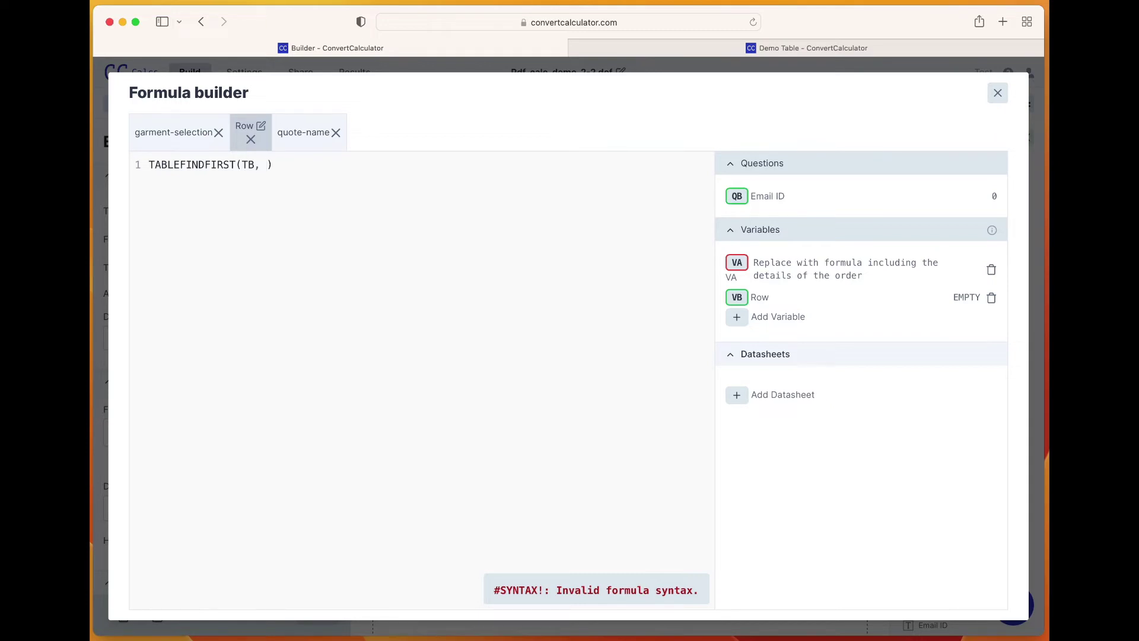
# Complete the Row formula as TABLEFINDFIRST(TB, H, QB_label), matching the Demo Table's Email_ID column to the Email ID question, and close the builder
pyautogui.click(711, 50)
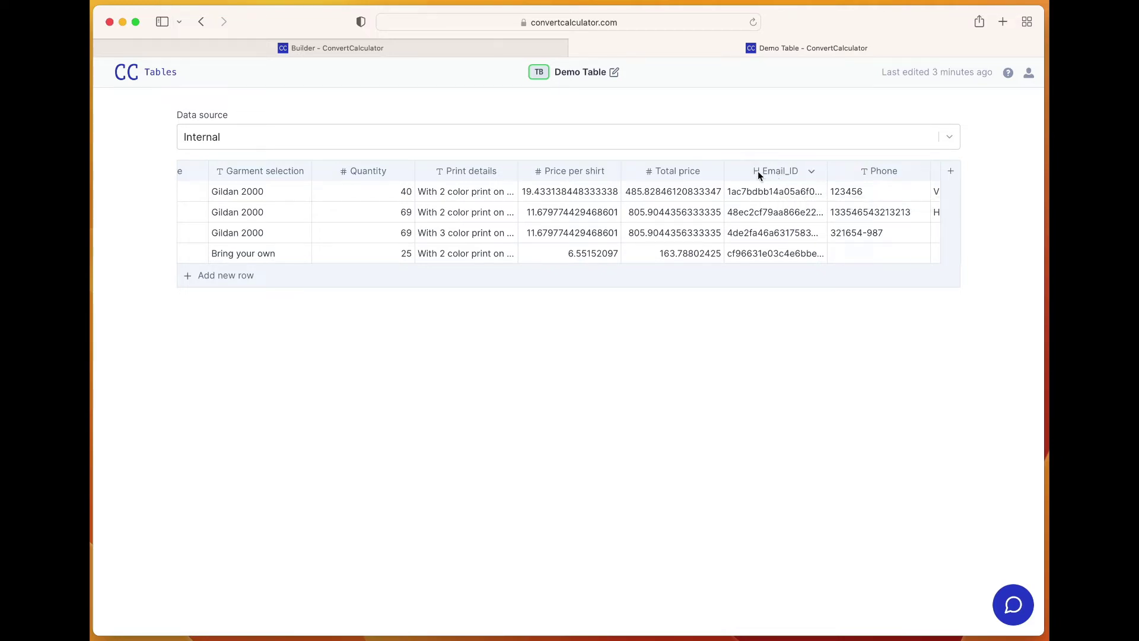
pyautogui.click(419, 48)
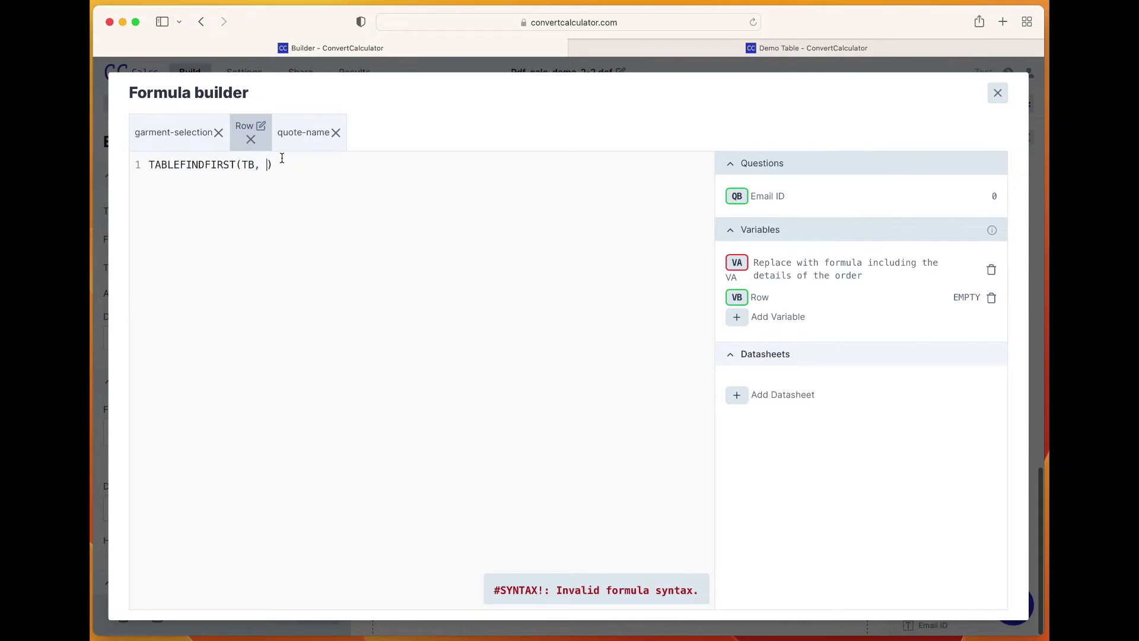
pyautogui.write('H,')
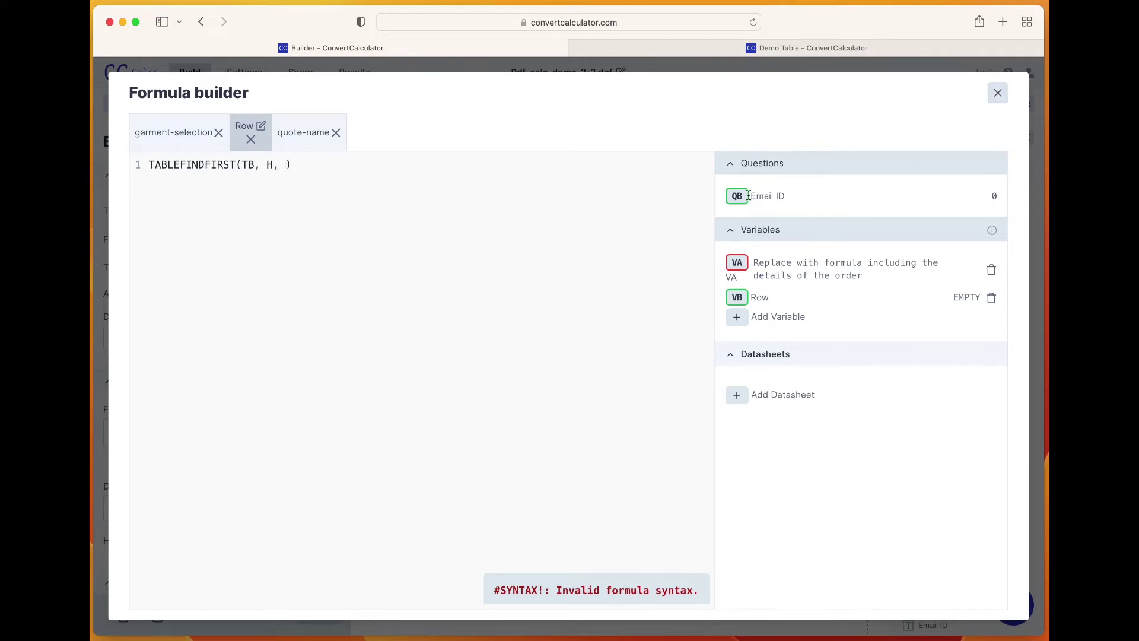
pyautogui.tripleClick(780, 197)
pyautogui.doubleClick(770, 197)
pyautogui.click(279, 158)
pyautogui.write('QB ')
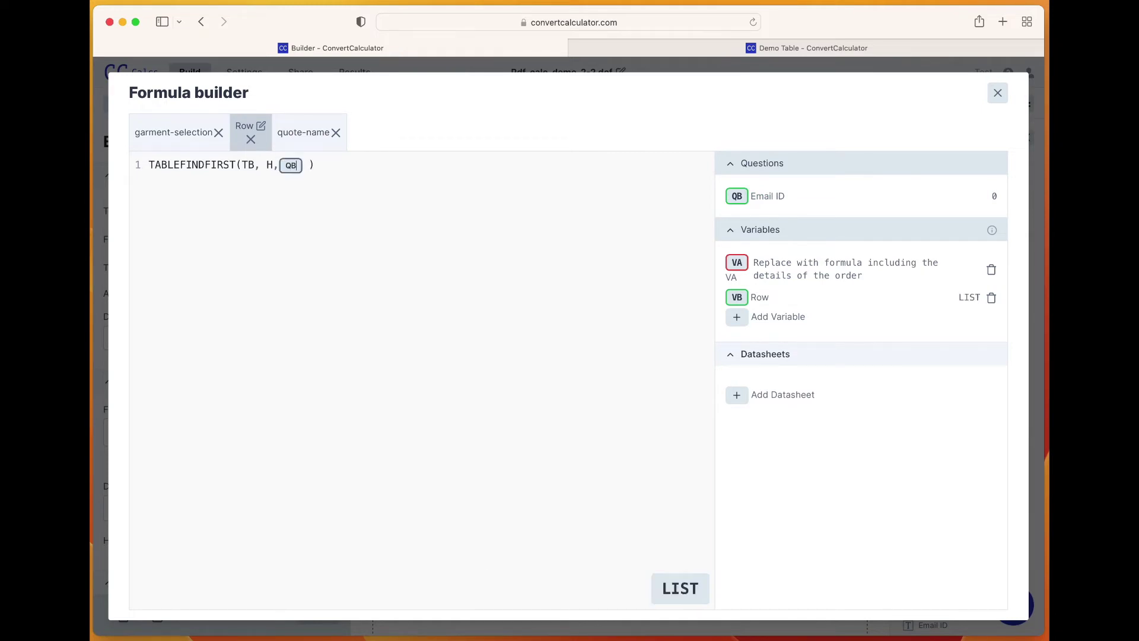
pyautogui.write('_label')
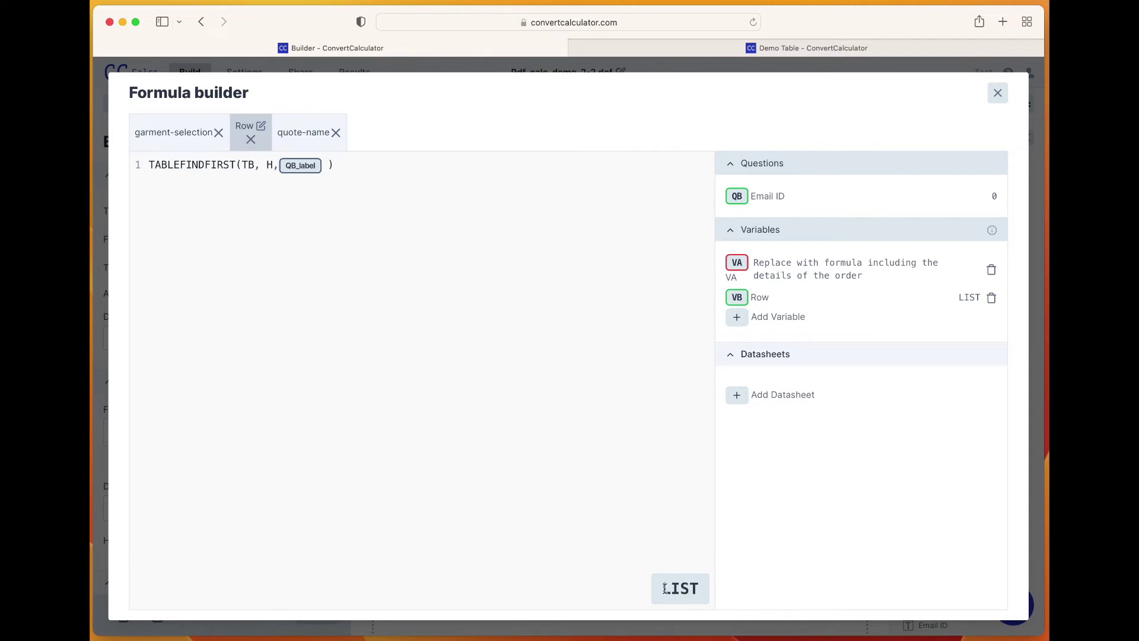
pyautogui.click(999, 95)
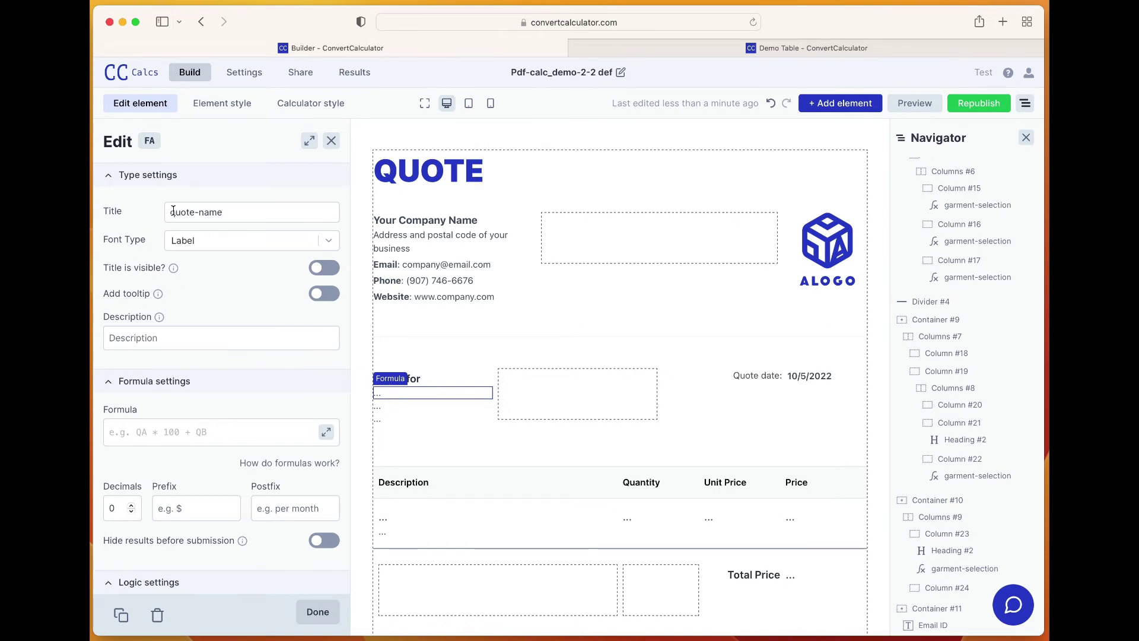
# Look up the Full name column's letter in Demo Table and set the quote-name formula to INDEX(VB, B)
pyautogui.click(751, 48)
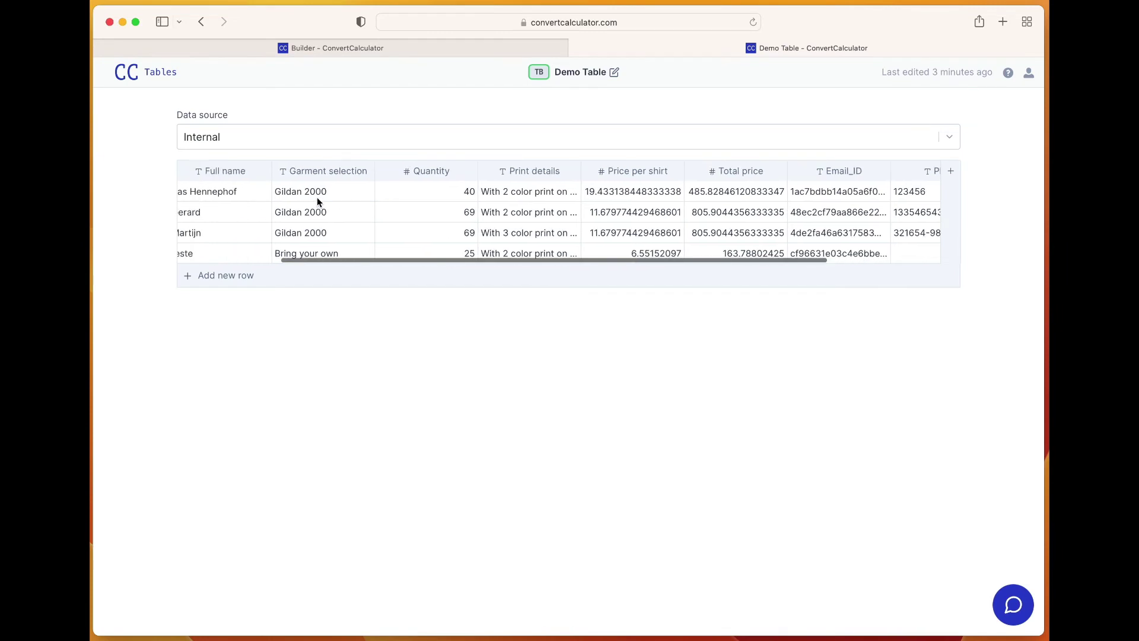
pyautogui.hscroll(-3, 317, 197)
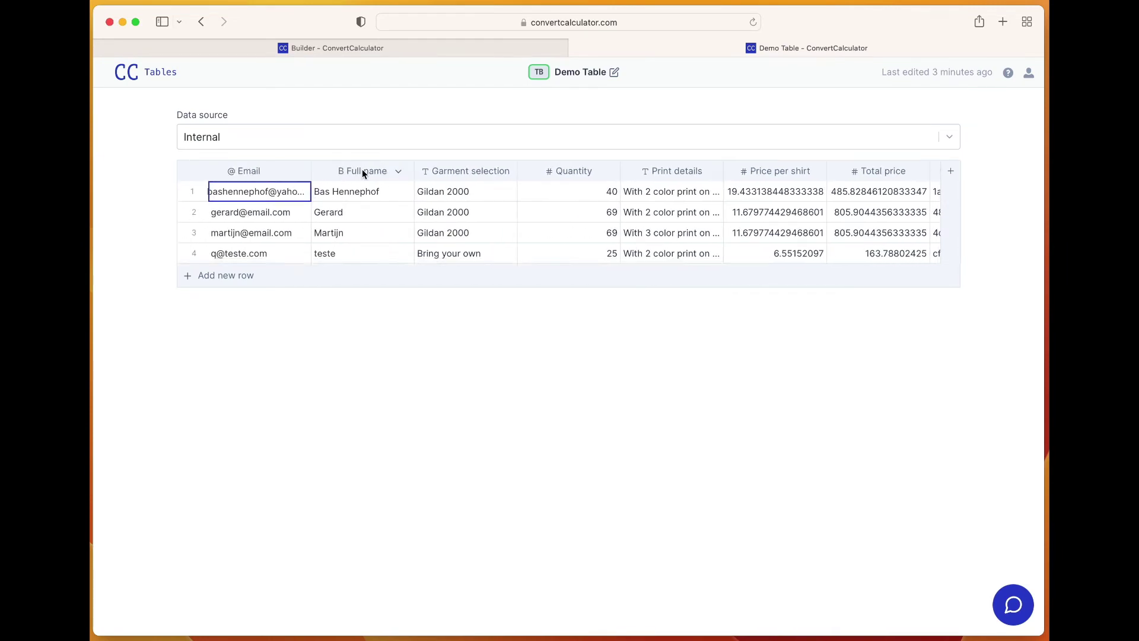
pyautogui.click(381, 48)
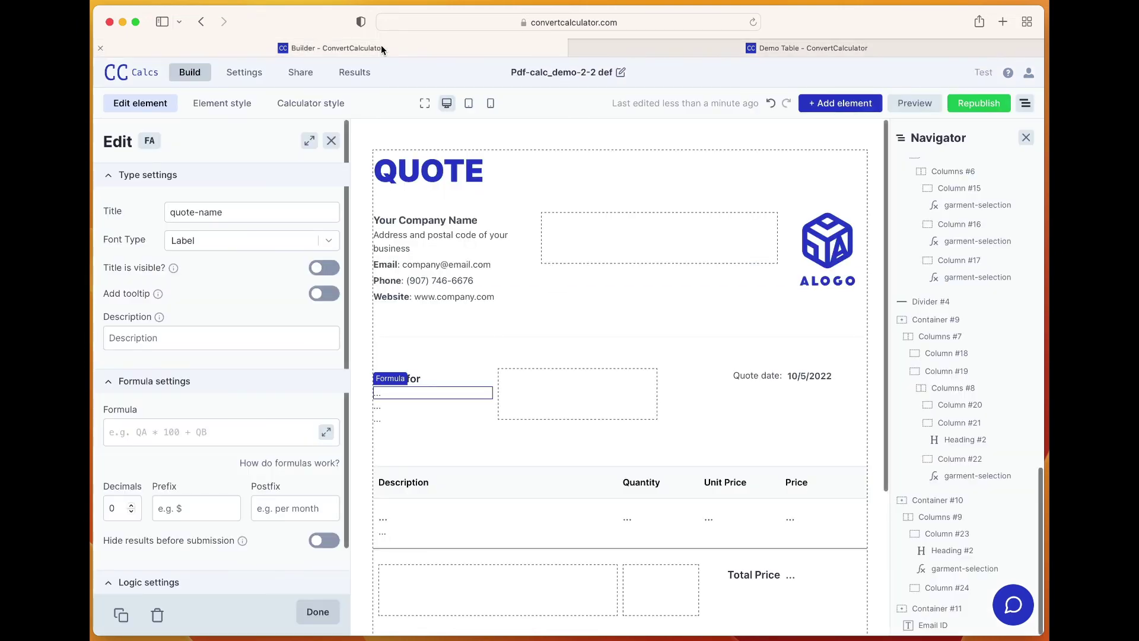
pyautogui.click(166, 432)
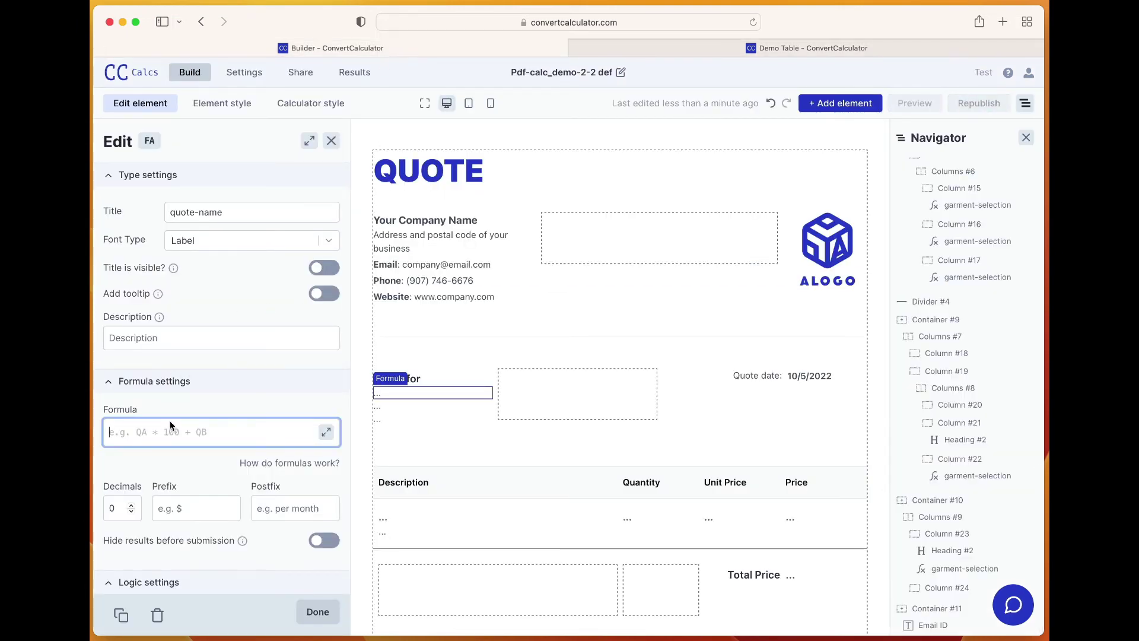
pyautogui.write('INDEX()TB,')
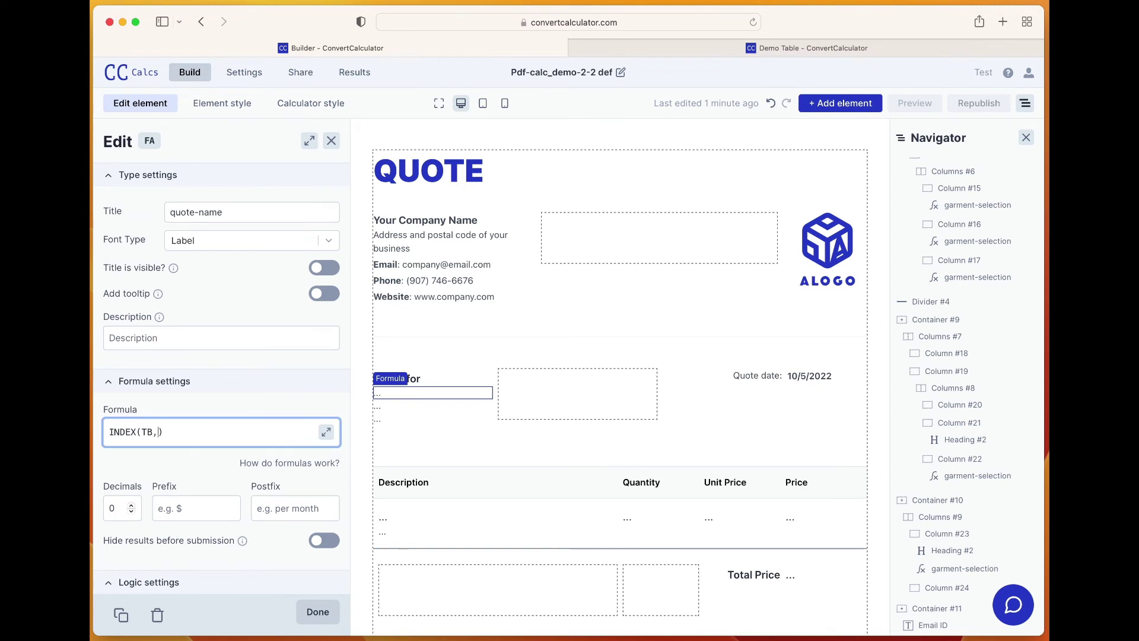
pyautogui.press('BackSpace')
pyautogui.press('BackSpace')
pyautogui.press('BackSpace')
pyautogui.write('VB')
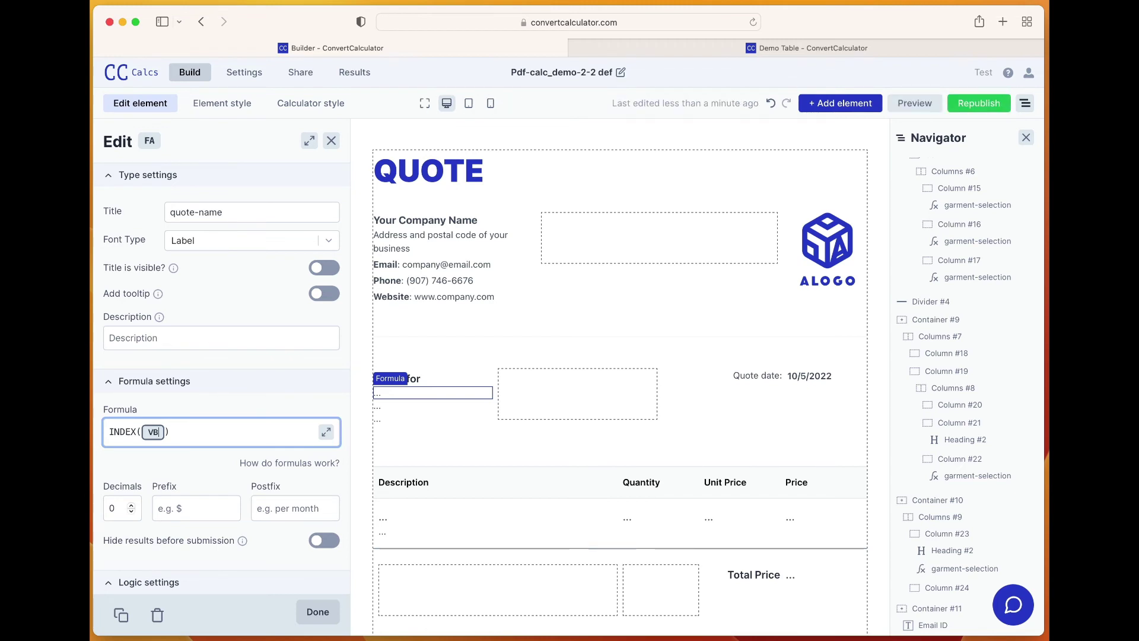
pyautogui.write(', ')
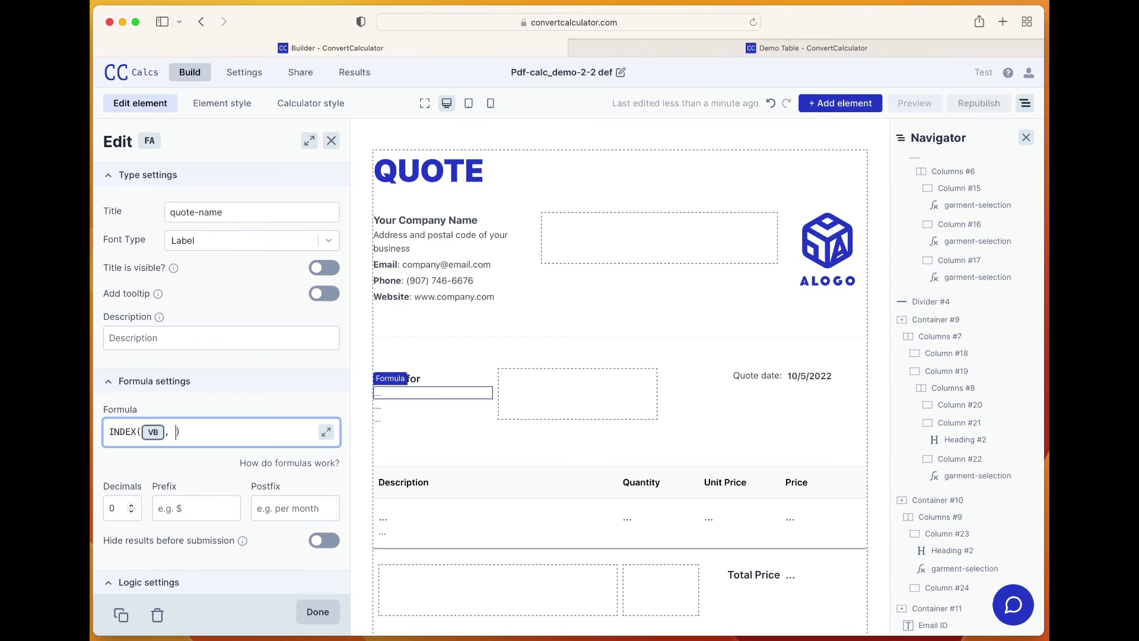
pyautogui.write('B')
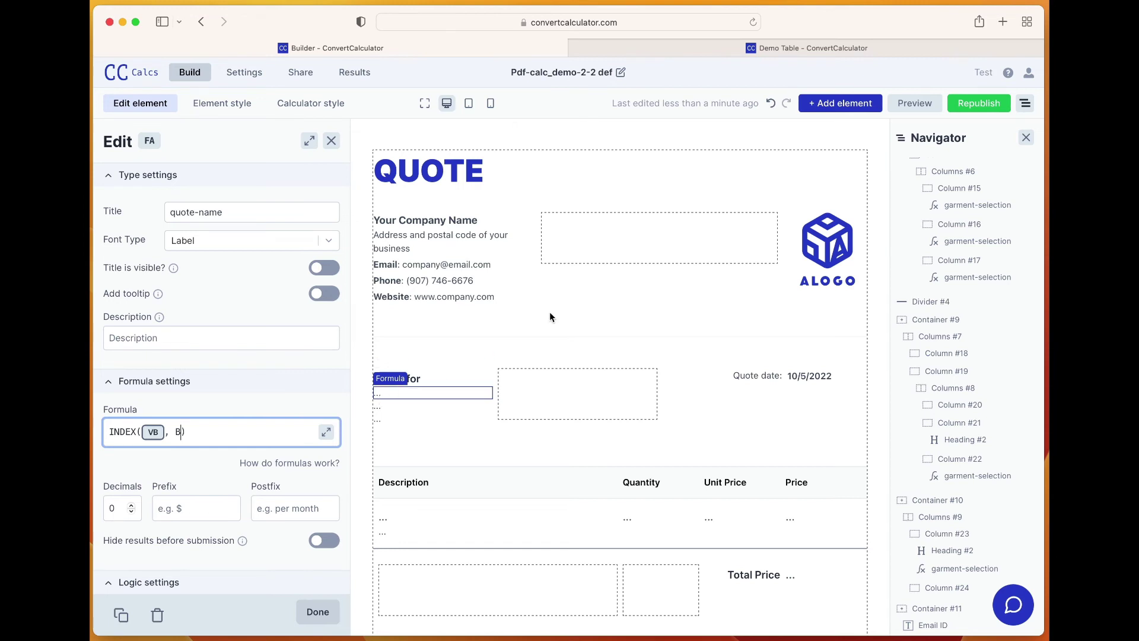
# Copy the first order's Email_ID from Demo Table into the quote's Email ID field to test the formulas
pyautogui.click(794, 50)
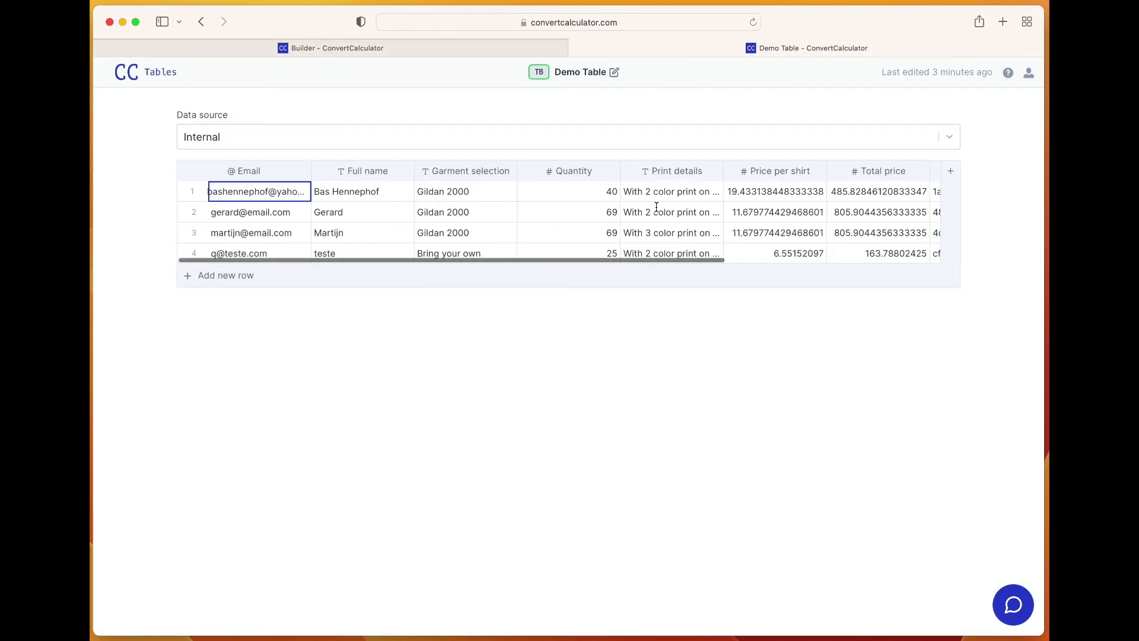
pyautogui.hscroll(2, 692, 202)
pyautogui.hscroll(3, 692, 201)
pyautogui.click(785, 193)
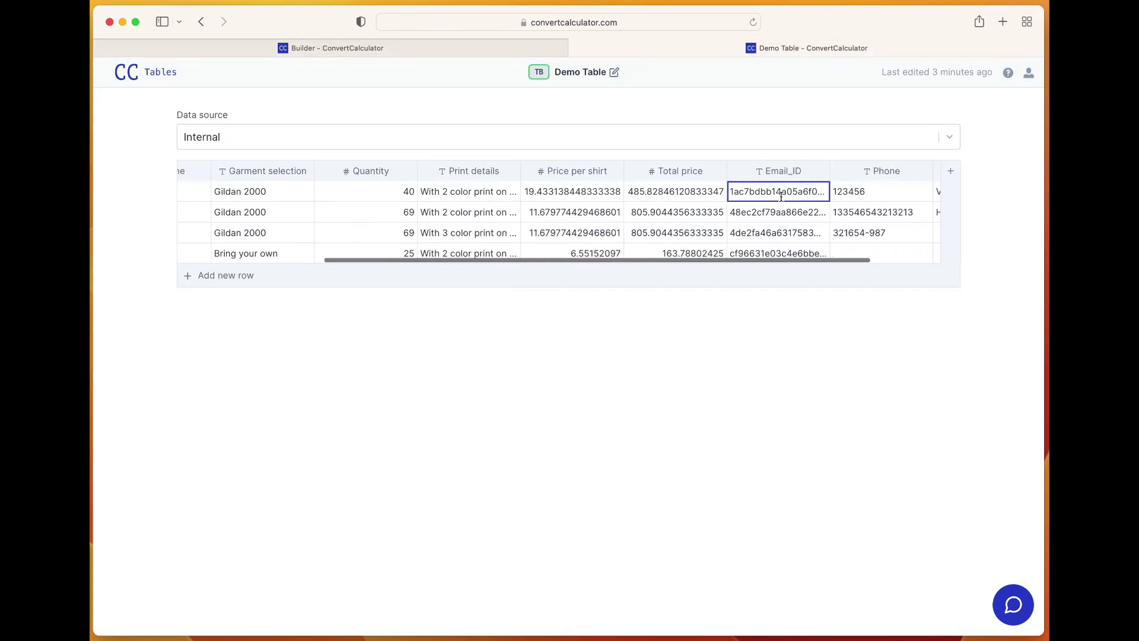
pyautogui.click(786, 194)
pyautogui.press('super+Left')
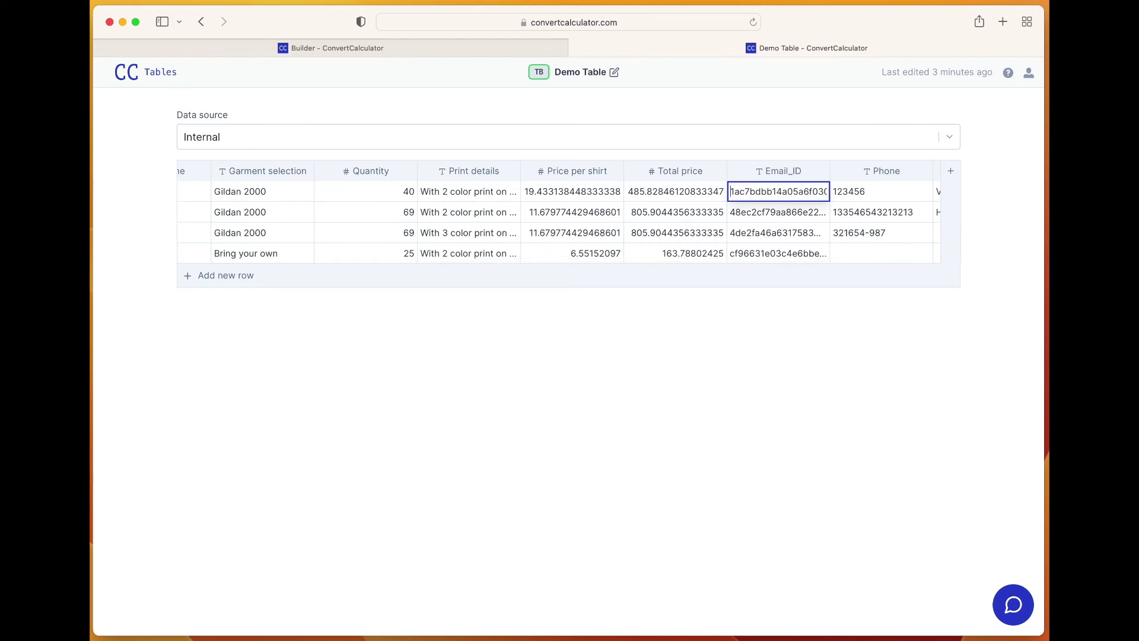
pyautogui.press('super+a')
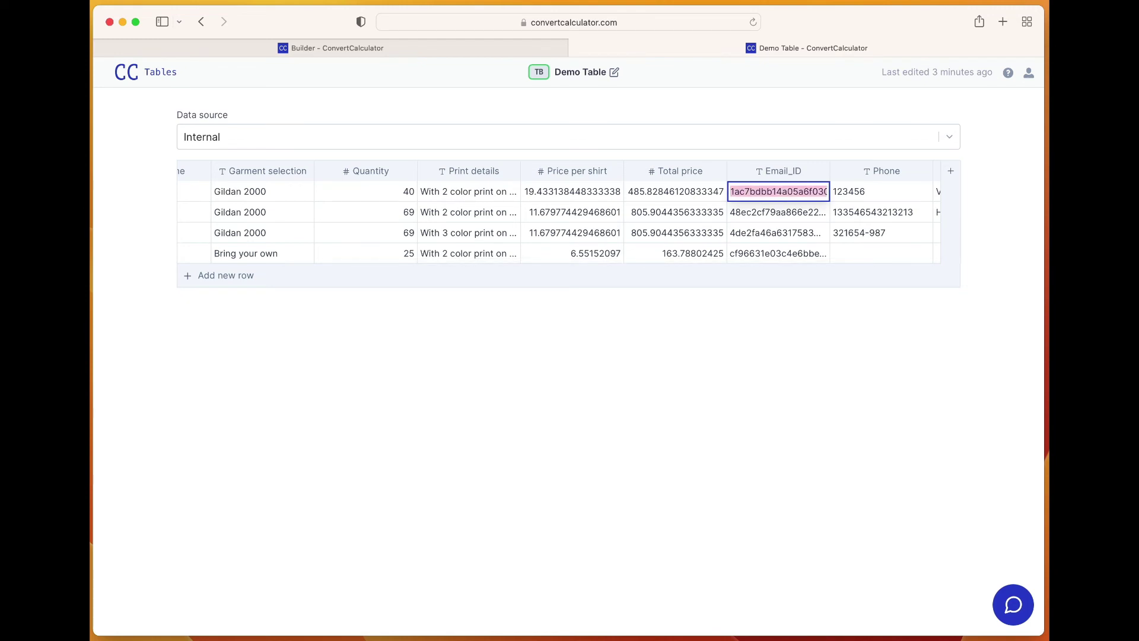
pyautogui.click(439, 48)
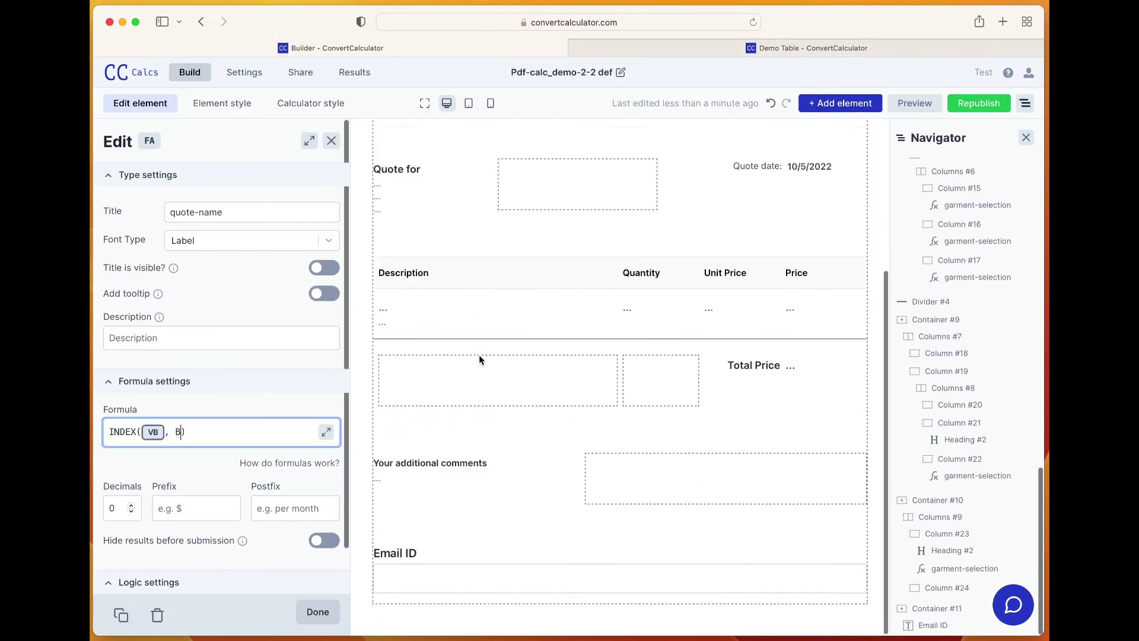
pyautogui.click(414, 582)
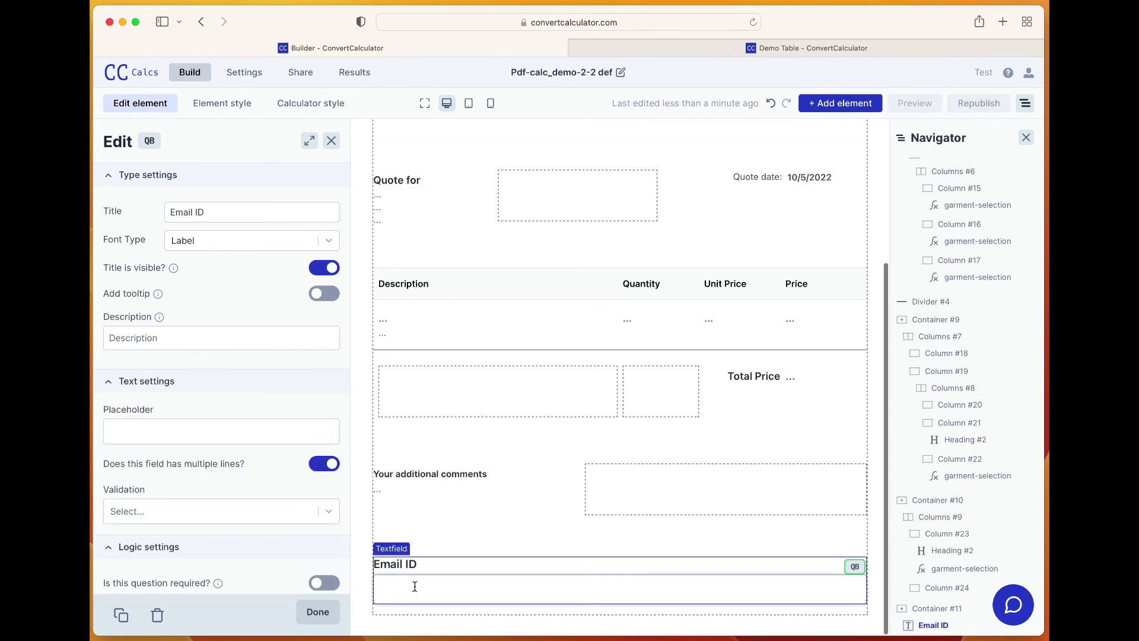
pyautogui.write('1ac7bdbb14a05a6f03037eedfbd90ae31eda6da2')
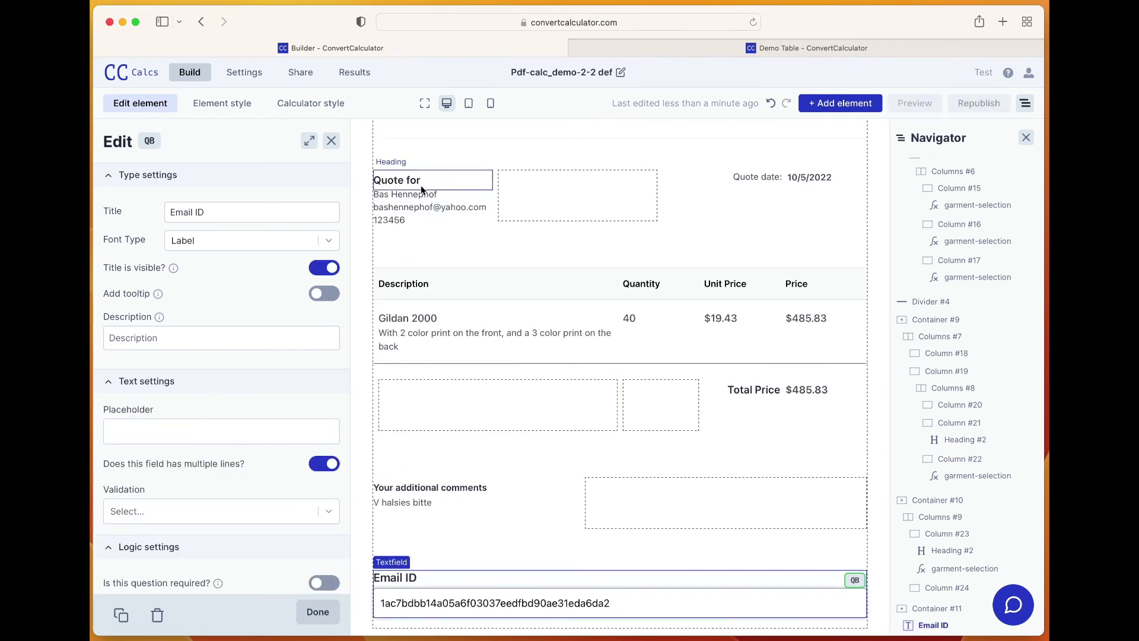
# Inspect the formulas of the quote-name, quote-email and quote-phone elements to compare their column letters
pyautogui.click(419, 193)
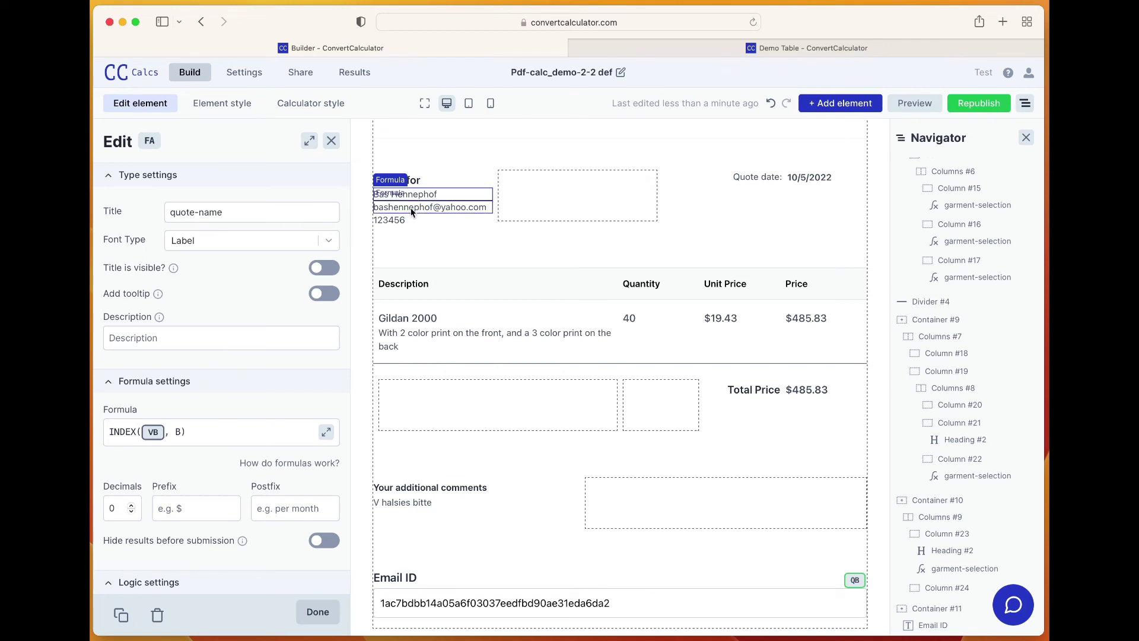
pyautogui.click(411, 210)
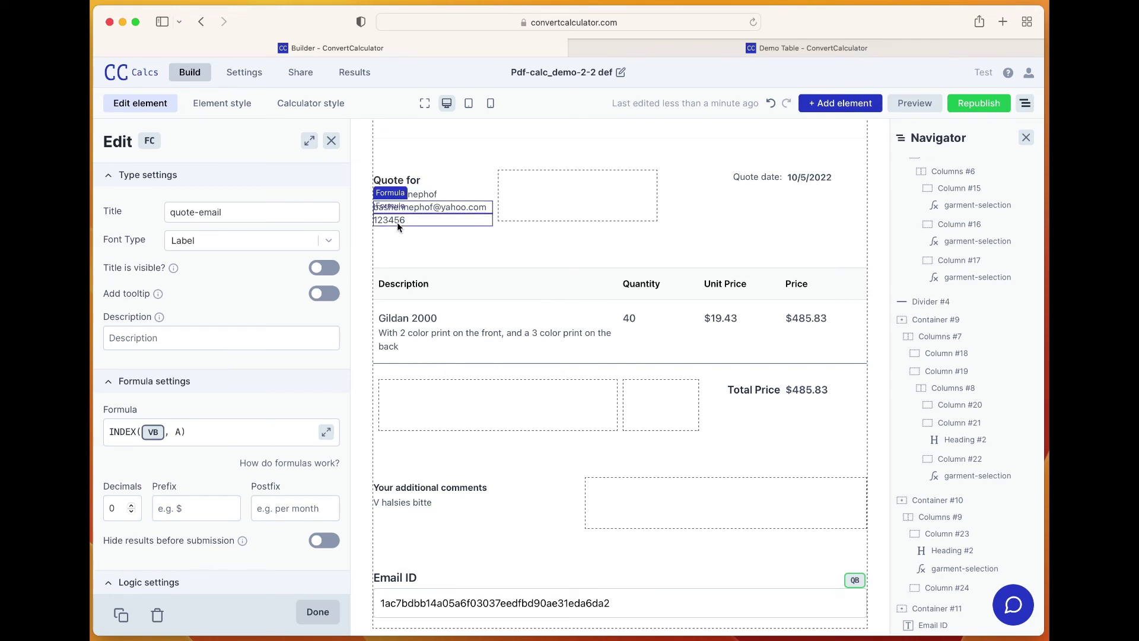
pyautogui.click(397, 222)
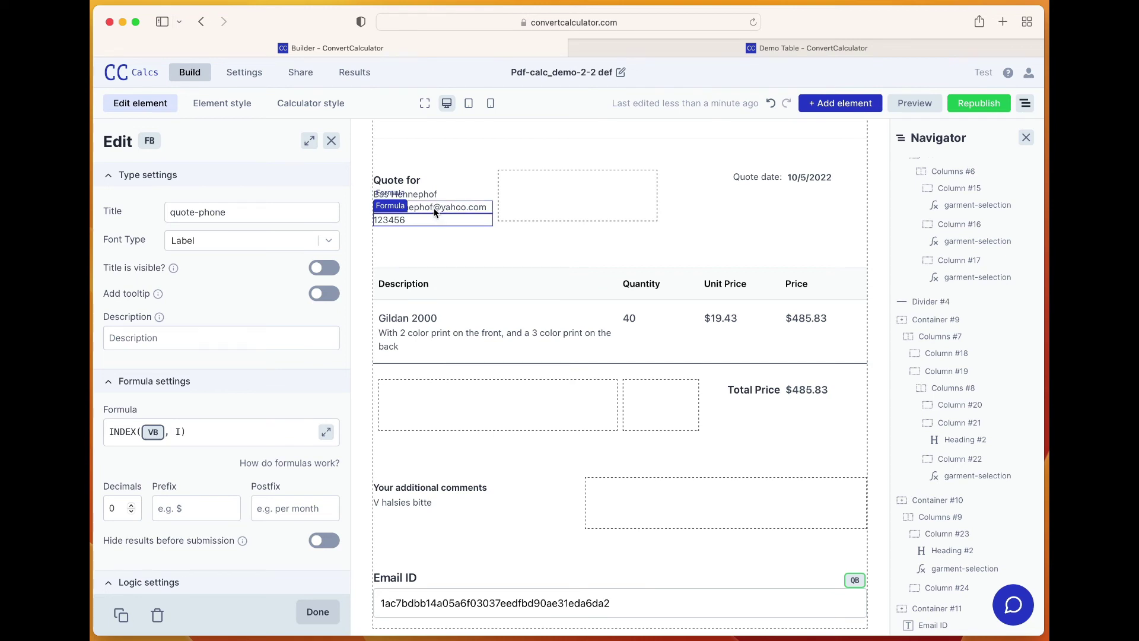
pyautogui.click(433, 208)
# Test the quote-name formula with column A in place of B, and restore it to INDEX(VB, B)
pyautogui.click(429, 195)
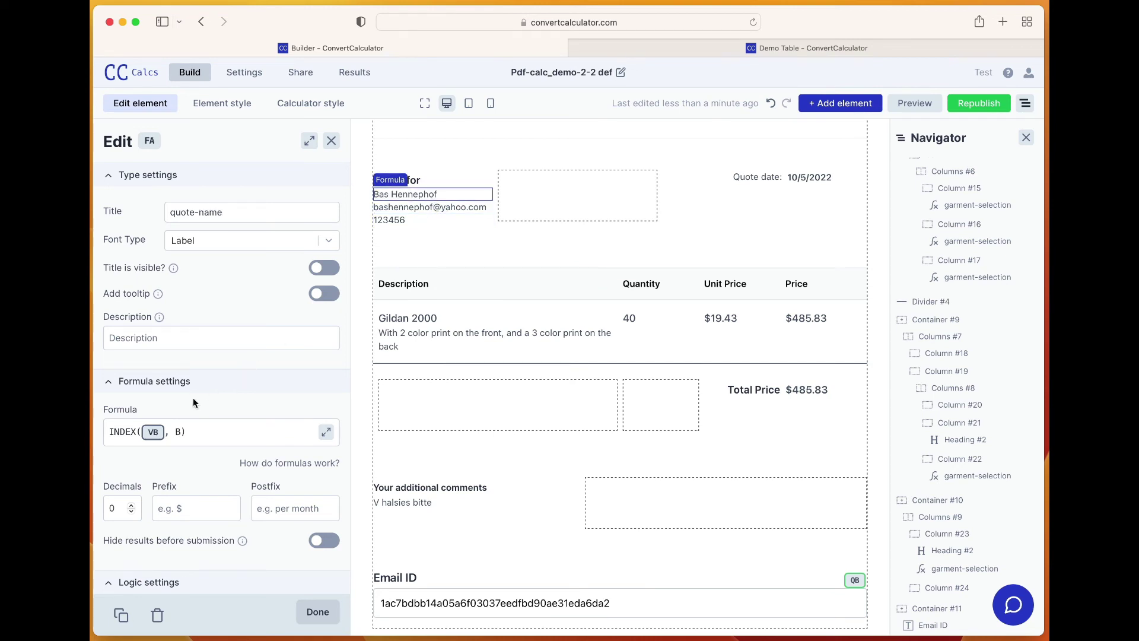
pyautogui.click(180, 432)
pyautogui.press('BackSpace')
pyautogui.write('A')
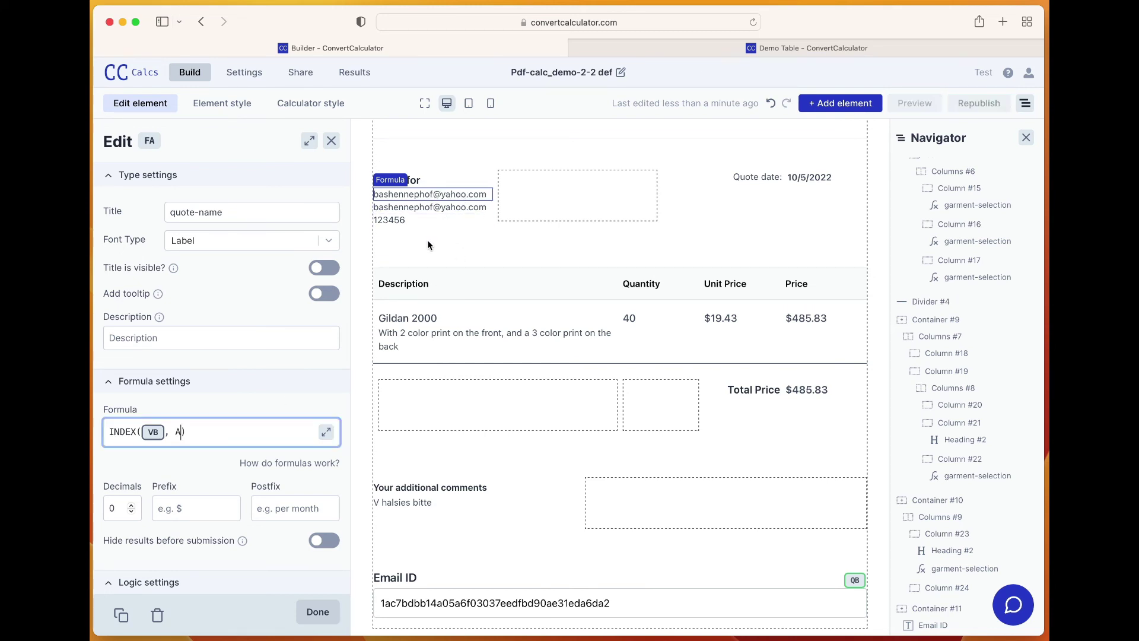
pyautogui.write('B')
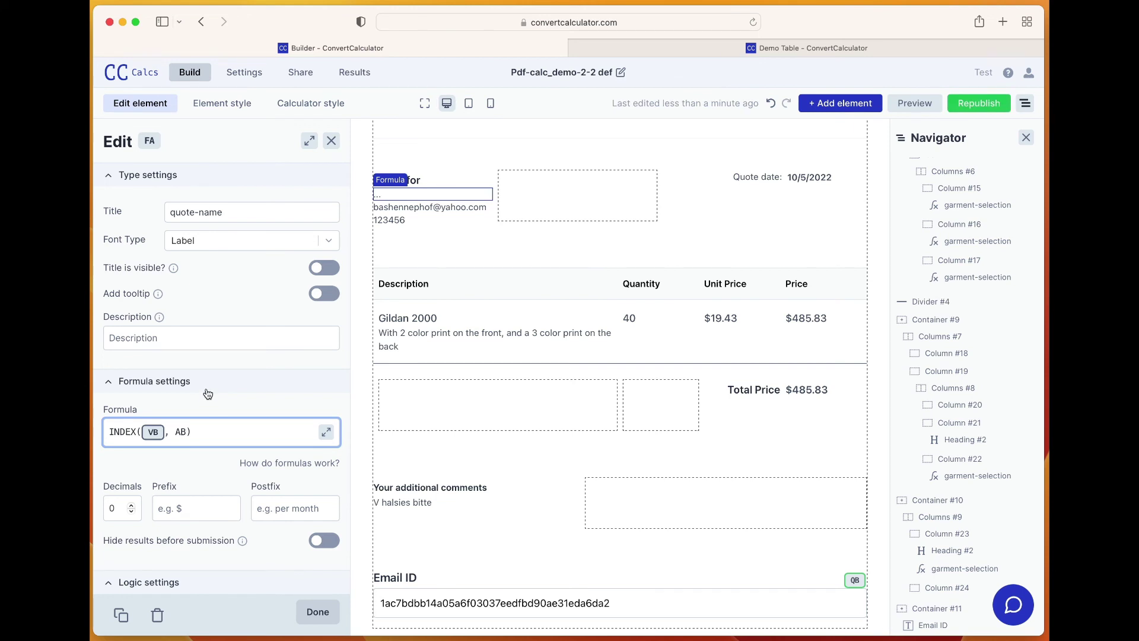
pyautogui.press('BackSpace')
pyautogui.press('BackSpace')
pyautogui.write('B')
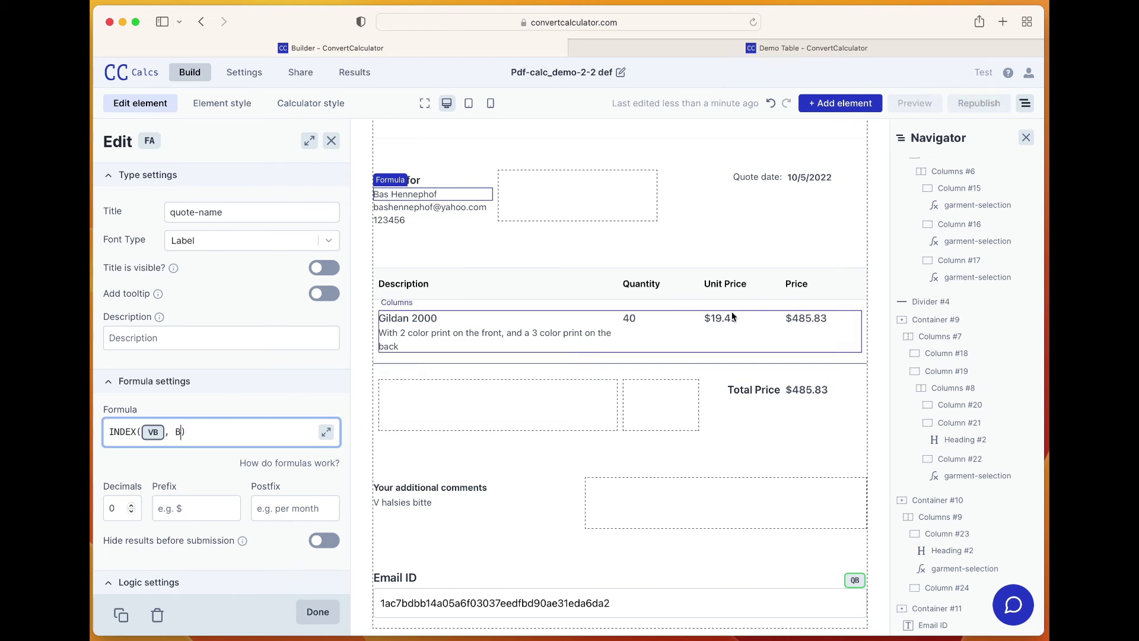
pyautogui.scroll(3, 475, 254)
pyautogui.scroll(2, 475, 256)
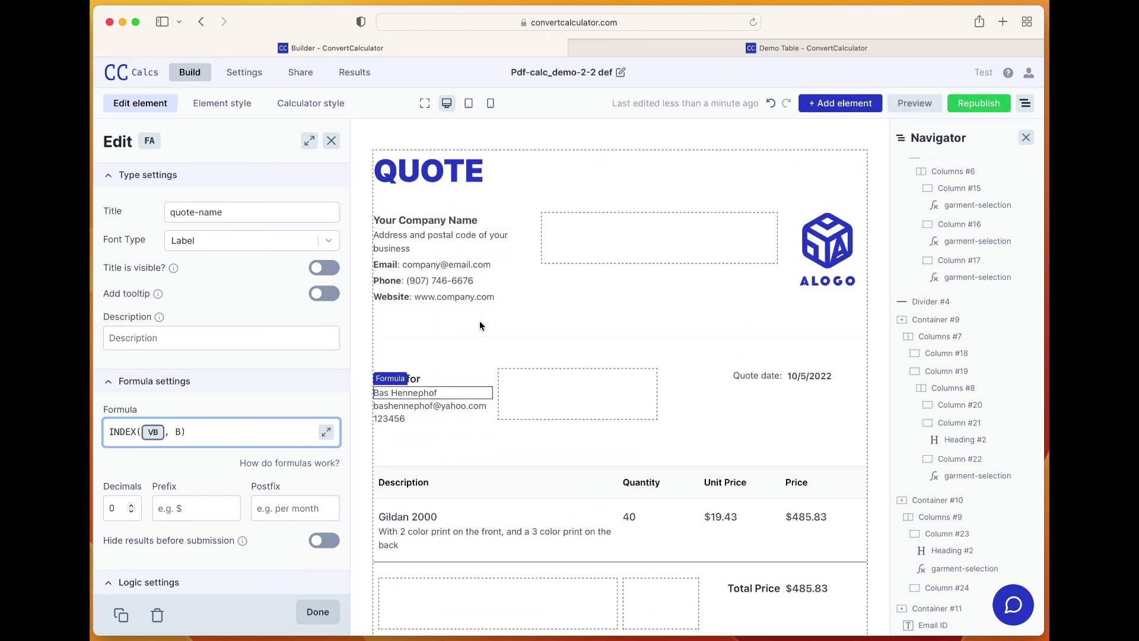
pyautogui.scroll(-5, 479, 321)
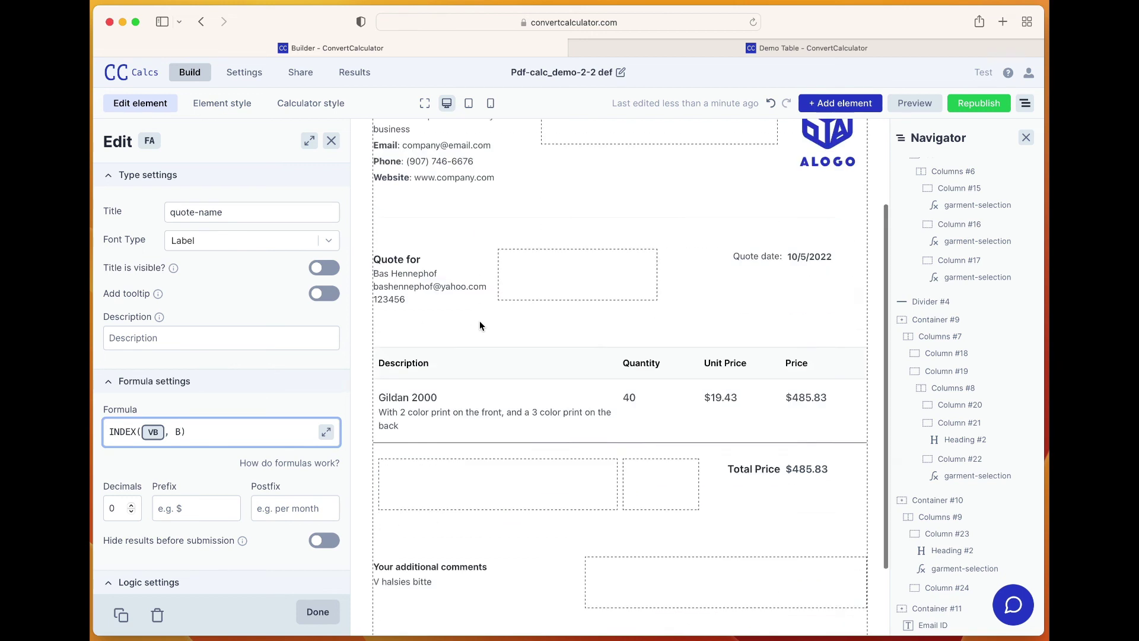